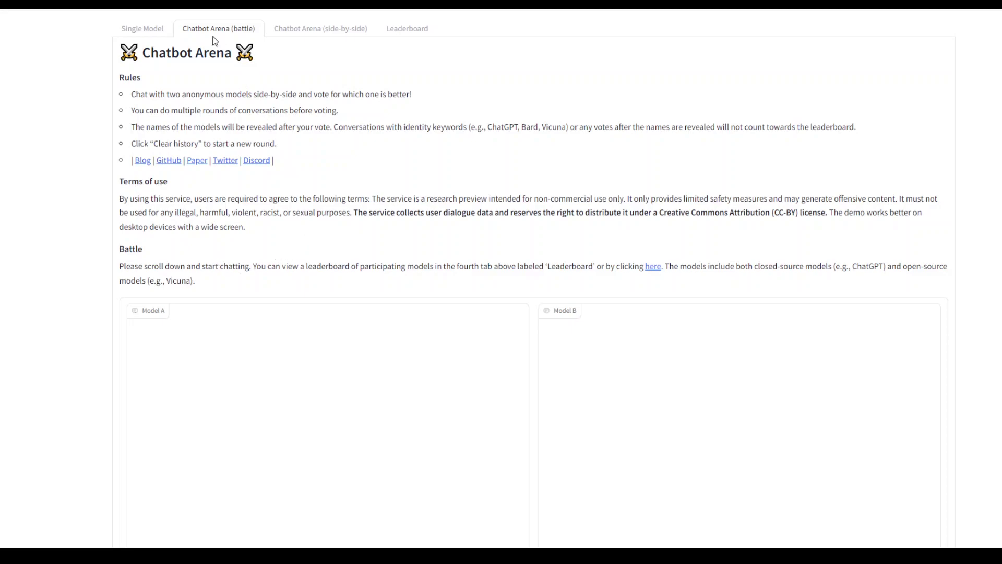
# Step: Look over the side-by-side comparison tab, then return to the anonymous battle page
pyautogui.click(318, 35)
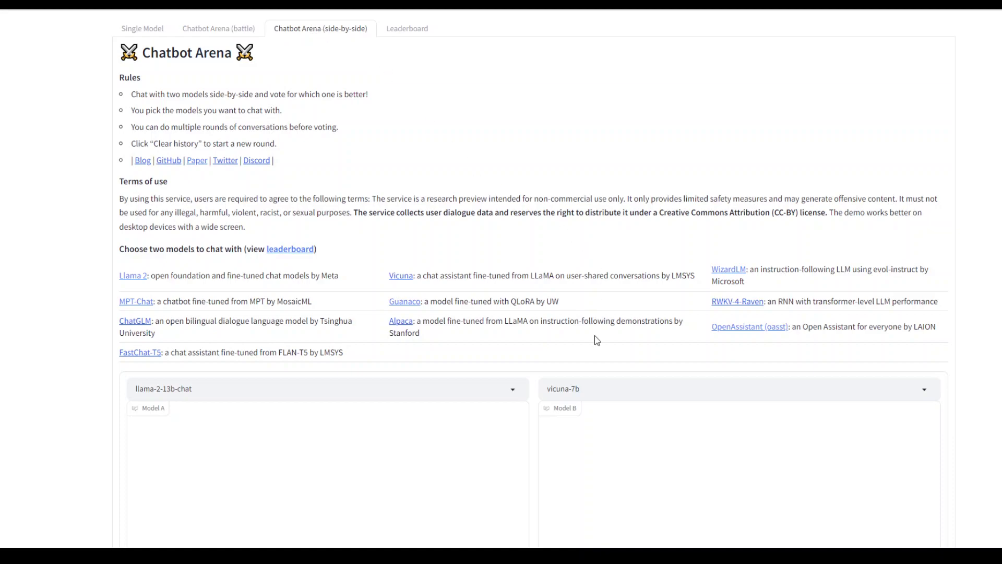
pyautogui.scroll(-1, 679, 366)
pyautogui.scroll(-5, 722, 381)
pyautogui.scroll(-2, 722, 381)
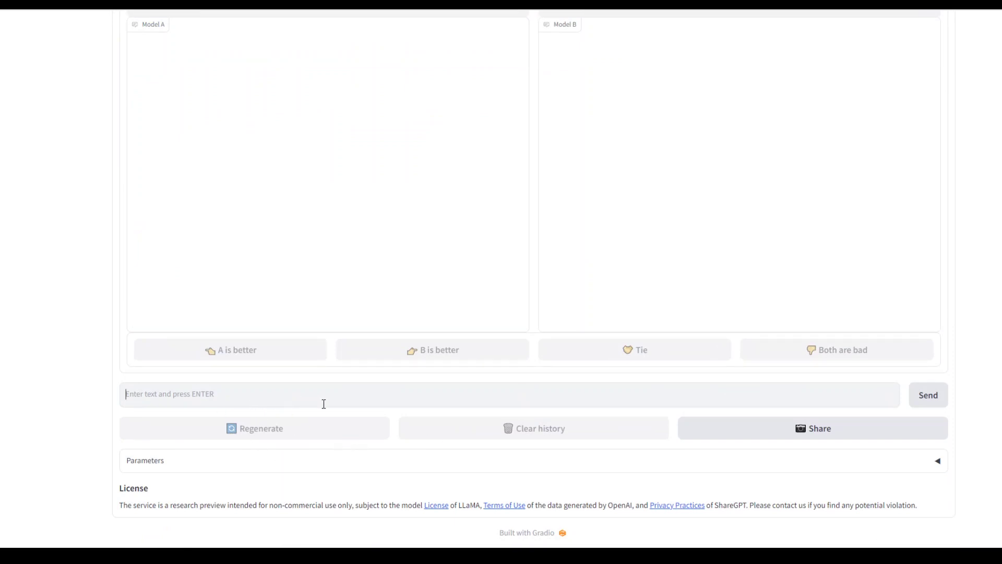
pyautogui.scroll(6, 527, 449)
pyautogui.scroll(1, 527, 449)
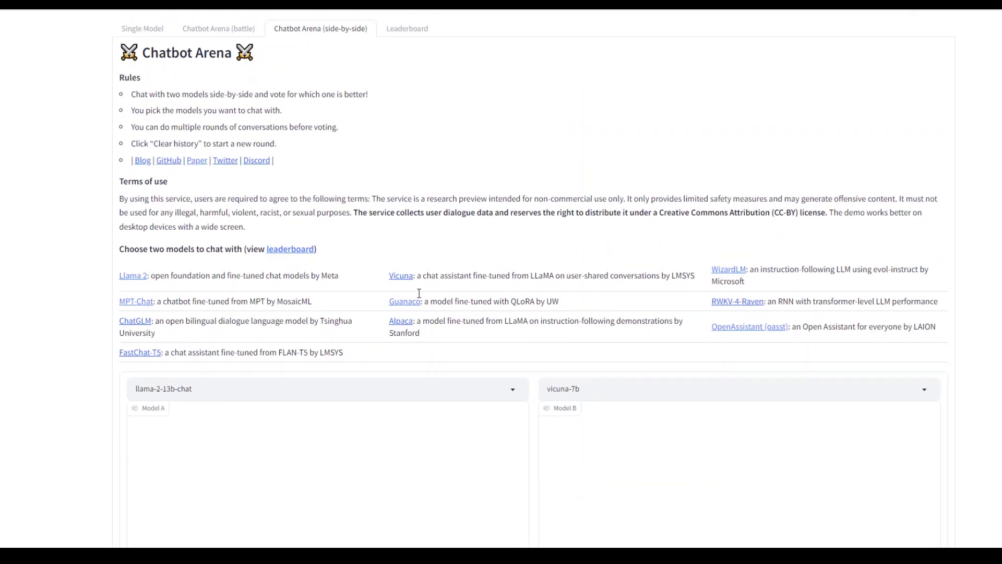
pyautogui.click(222, 29)
pyautogui.scroll(-5, 389, 406)
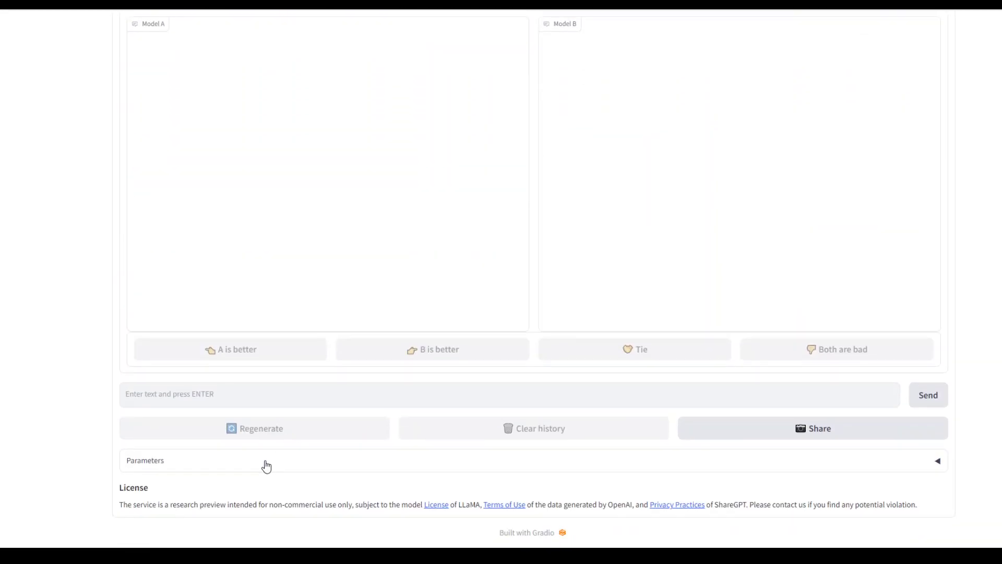
pyautogui.scroll(2, 700, 252)
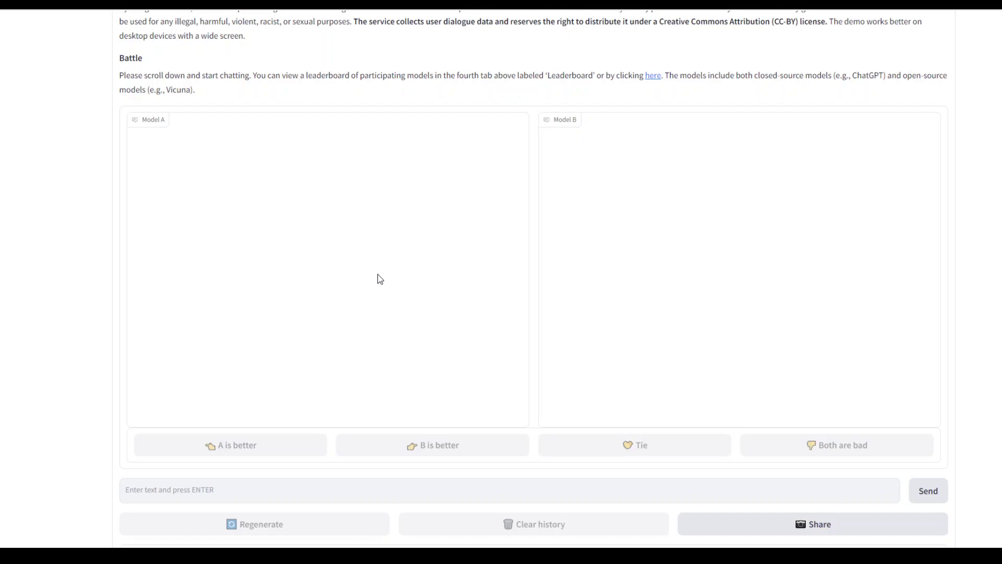
pyautogui.scroll(2, 396, 283)
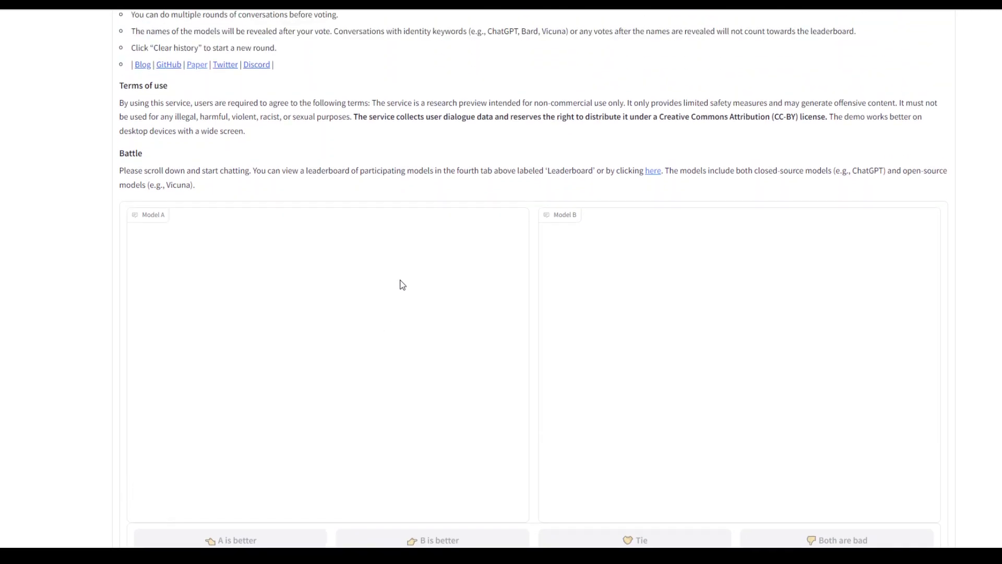
pyautogui.scroll(2, 402, 285)
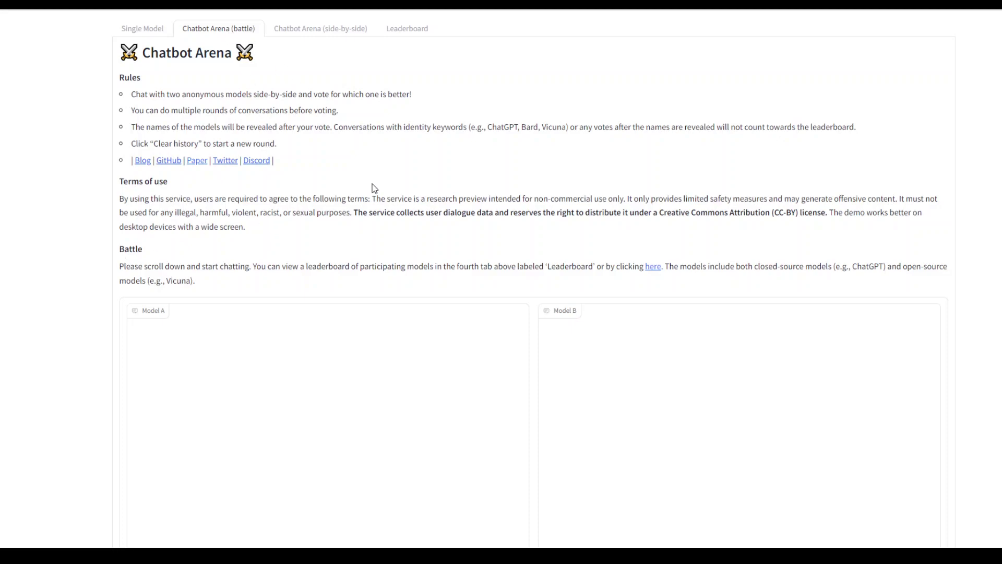
# Step: Ask both models 'what is the capital of tonga?', read the answers, then clear both chats
pyautogui.scroll(-5, 374, 188)
pyautogui.click(222, 401)
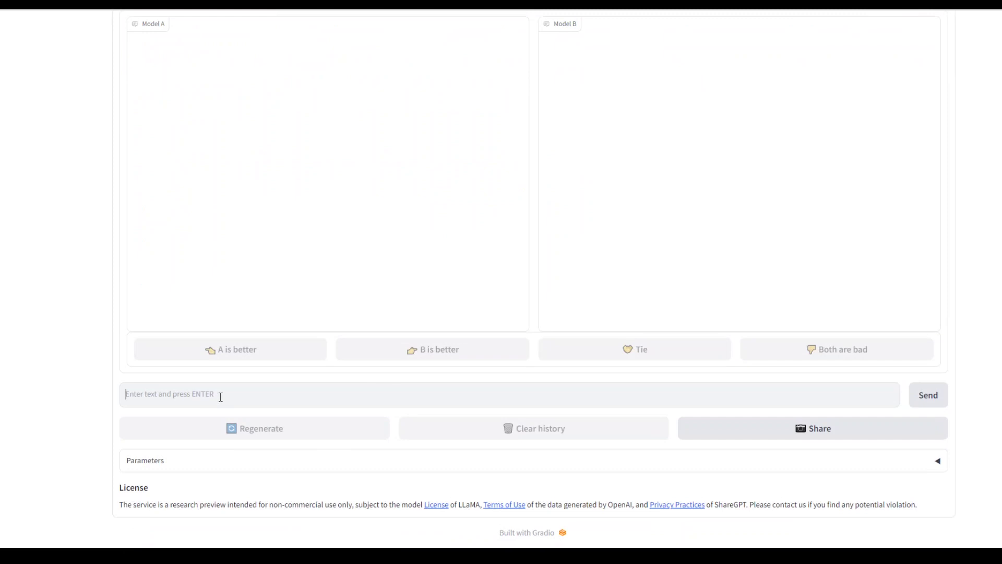
pyautogui.write('what is the capital of tonga?')
pyautogui.click(922, 403)
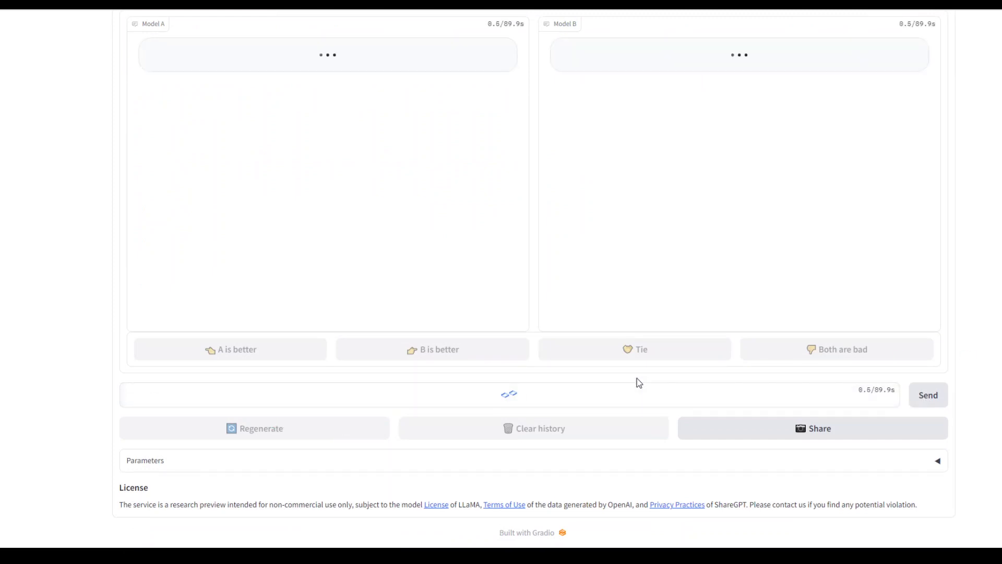
pyautogui.scroll(5, 637, 381)
pyautogui.scroll(-2, 640, 385)
pyautogui.scroll(-2, 518, 361)
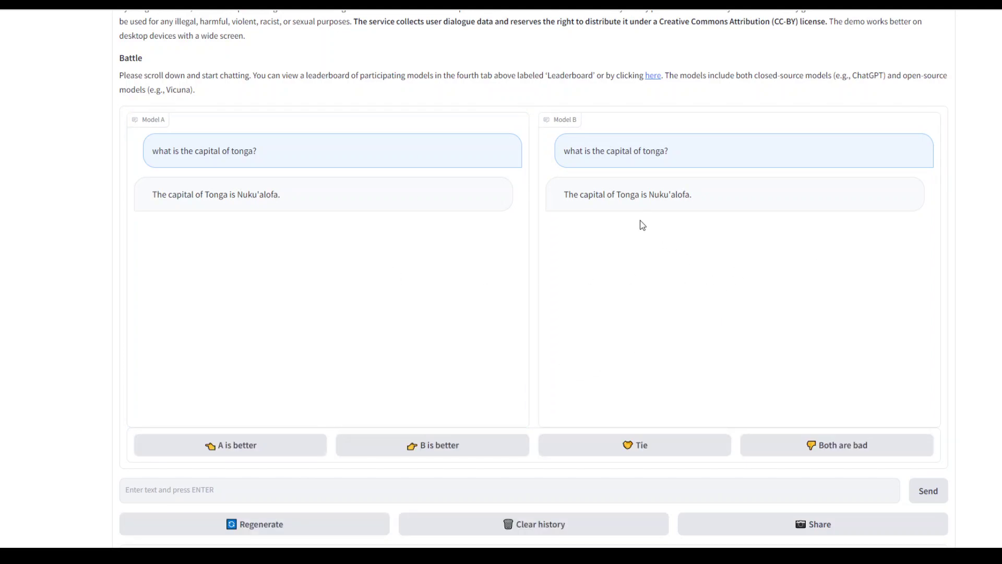
pyautogui.click(599, 451)
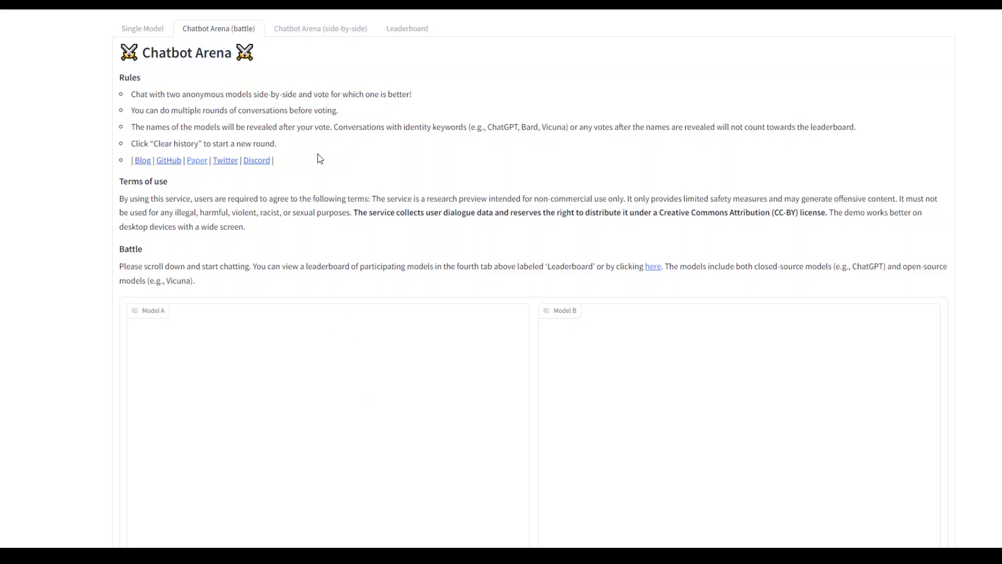
# Step: Paste the New Relic Windows 2003 question, fix 'campatible' to 'compatible', and send it
pyautogui.scroll(-5, 342, 350)
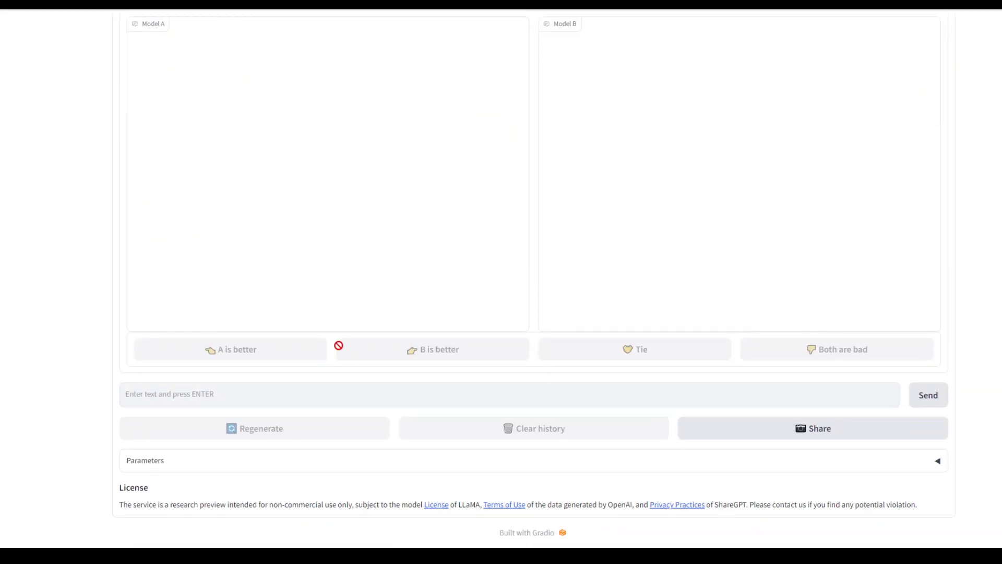
pyautogui.write('Is New Relic monitoring tool campatible with windows 2003?')
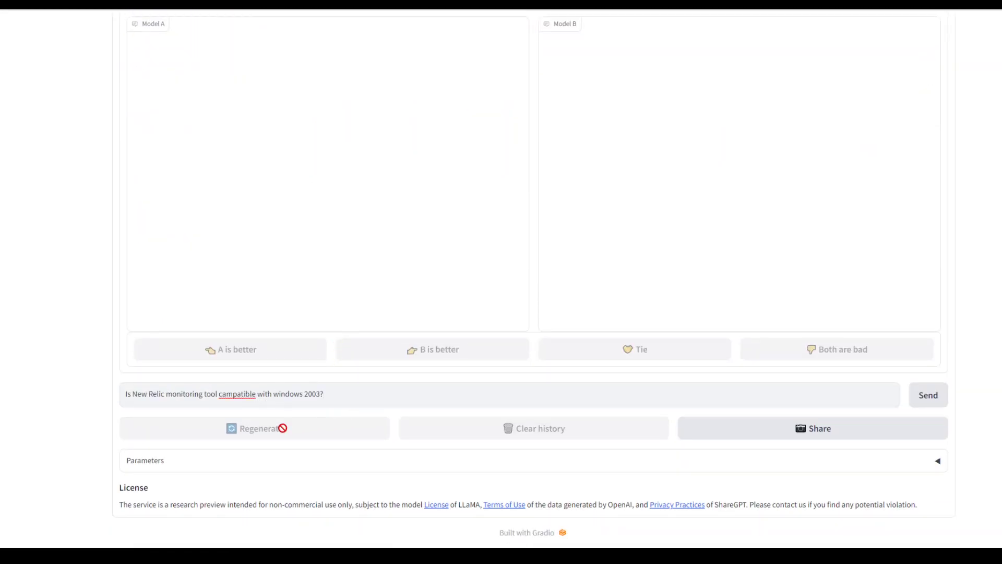
pyautogui.doubleClick(248, 393)
pyautogui.write('compatible')
pyautogui.click(934, 402)
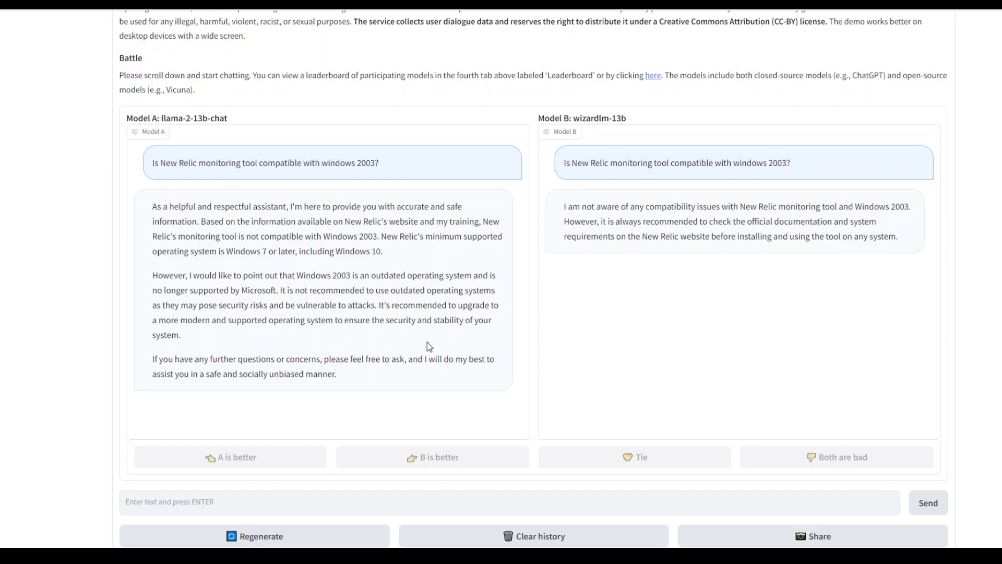
# Step: Scroll back up to the tab bar once llama-2-13b-chat and wizardlm-13b are revealed
pyautogui.scroll(4, 429, 345)
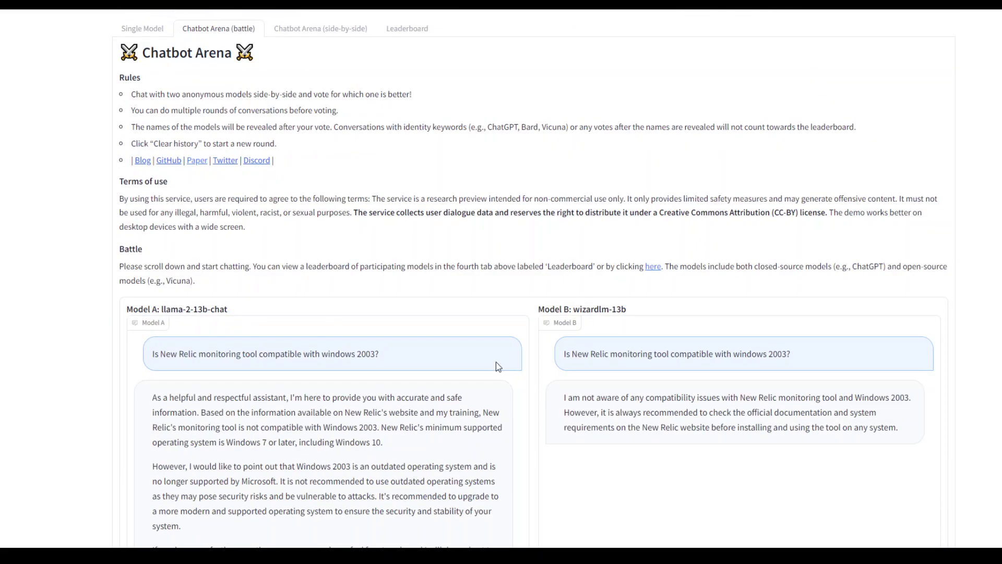
# Step: On the side-by-side tab pairing llama-2-13b-chat with RWKV-4-Raven-14B, paste the New Relic question
pyautogui.click(312, 30)
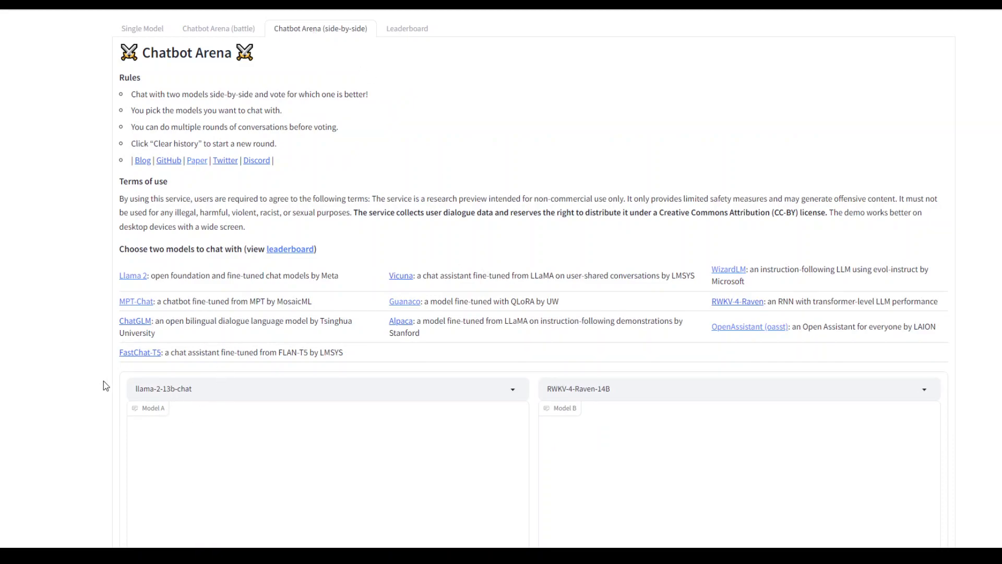
pyautogui.scroll(-2, 106, 386)
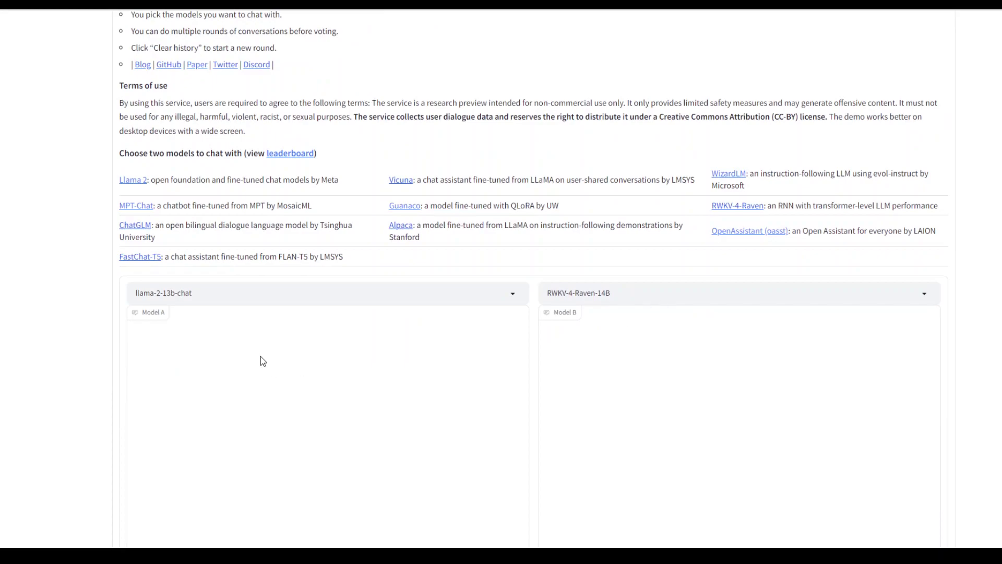
pyautogui.scroll(-5, 263, 361)
pyautogui.scroll(7, 281, 386)
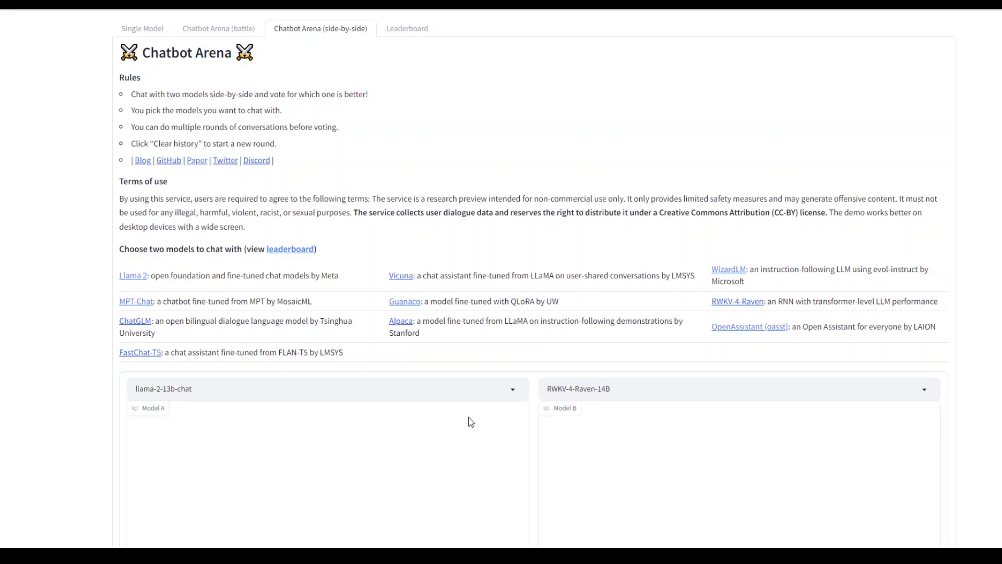
pyautogui.scroll(-7, 465, 413)
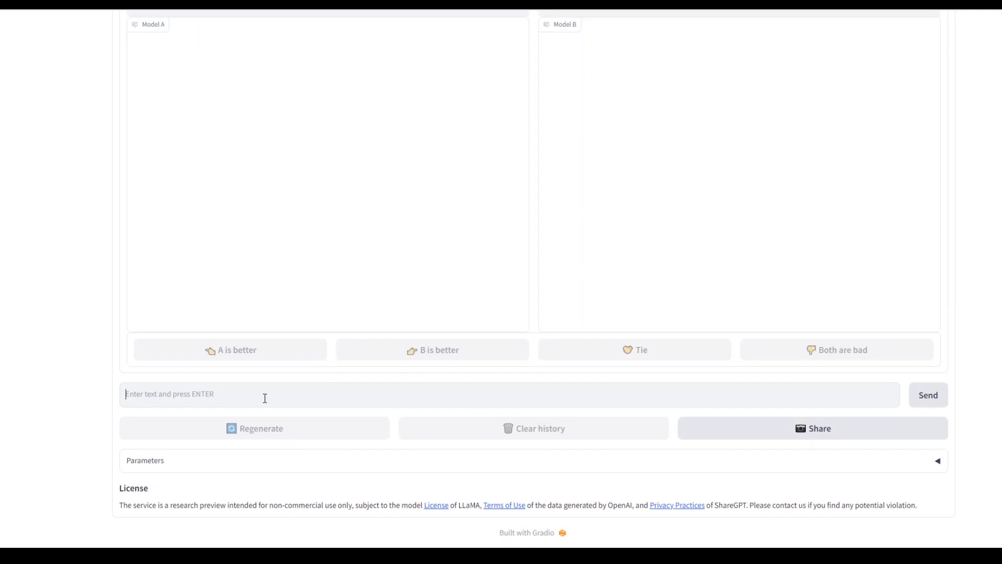
pyautogui.write('Is New Relic monitoring tool campatible with windows 2003?')
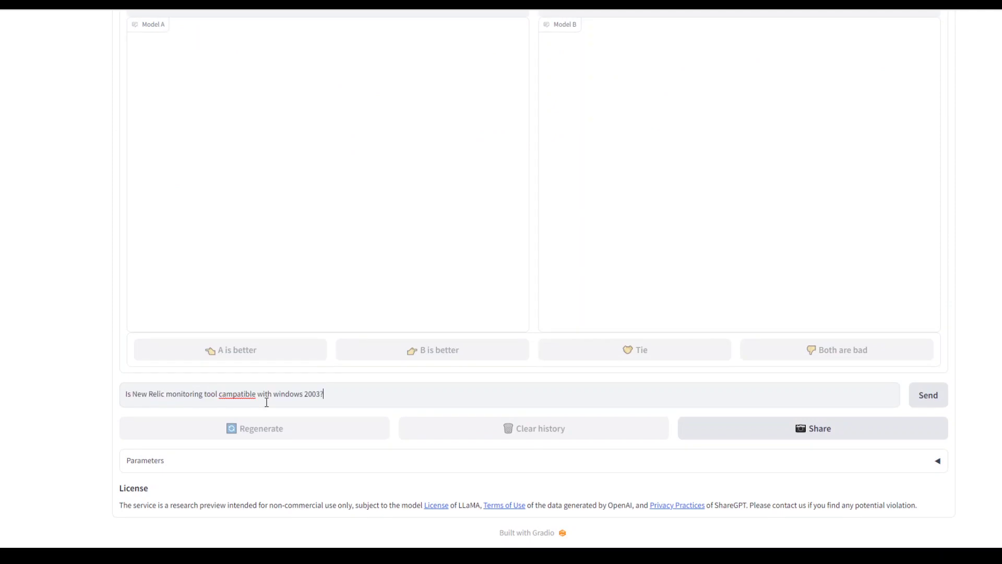
# Step: Send the New Relic question to llama-2-13b-chat and RWKV-4-Raven-14B and review both panels
pyautogui.click(928, 395)
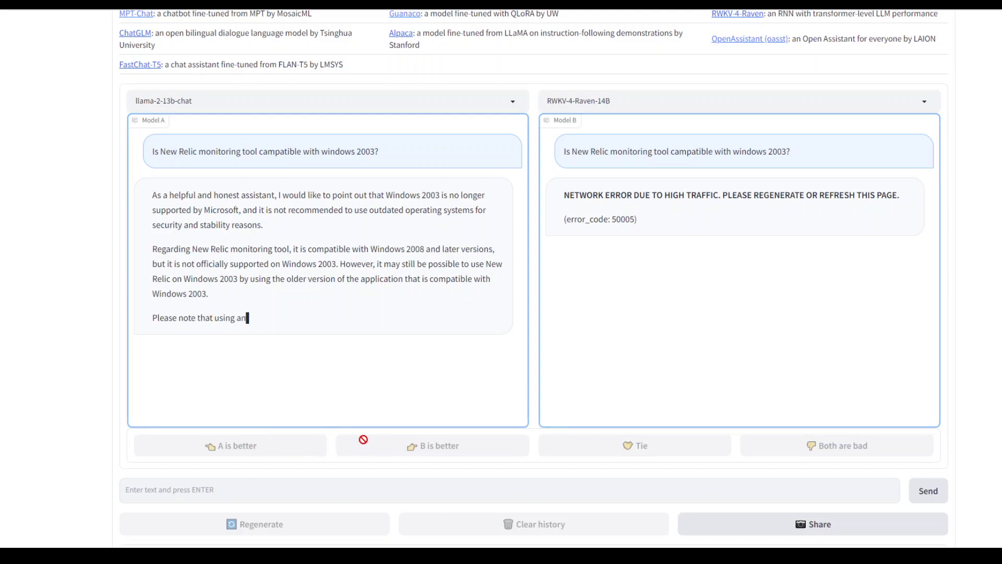
pyautogui.scroll(5, 363, 439)
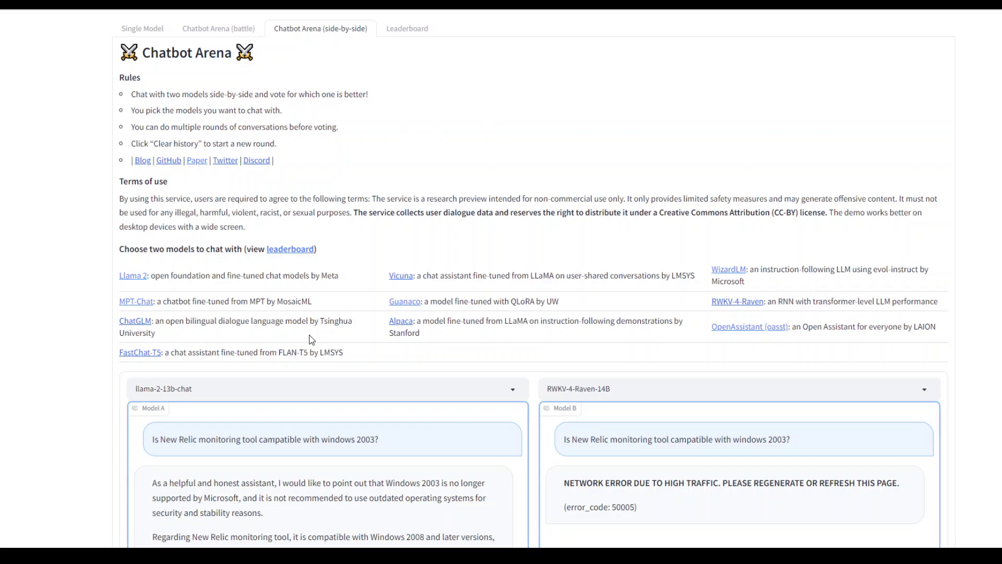
pyautogui.scroll(-7, 311, 340)
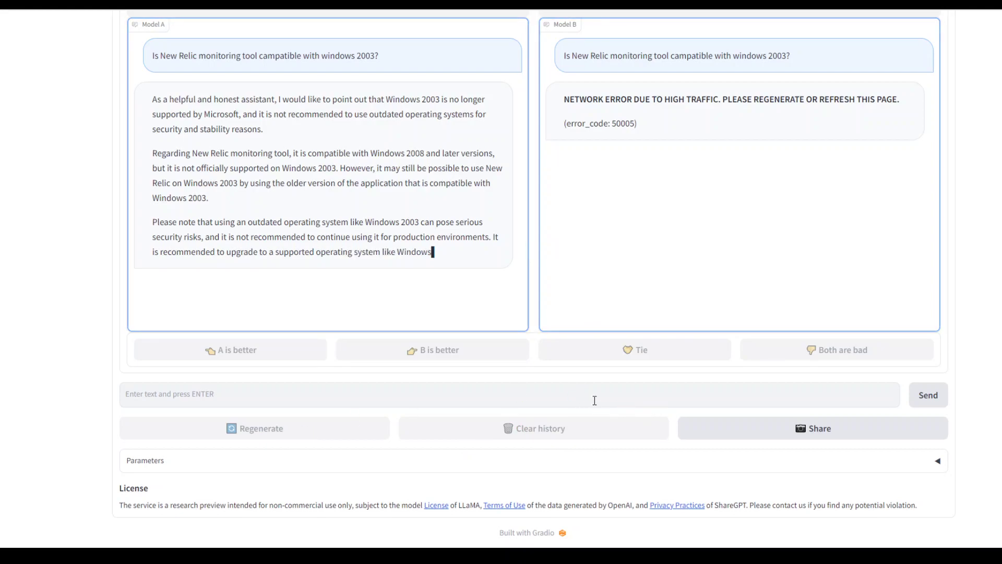
pyautogui.scroll(7, 595, 400)
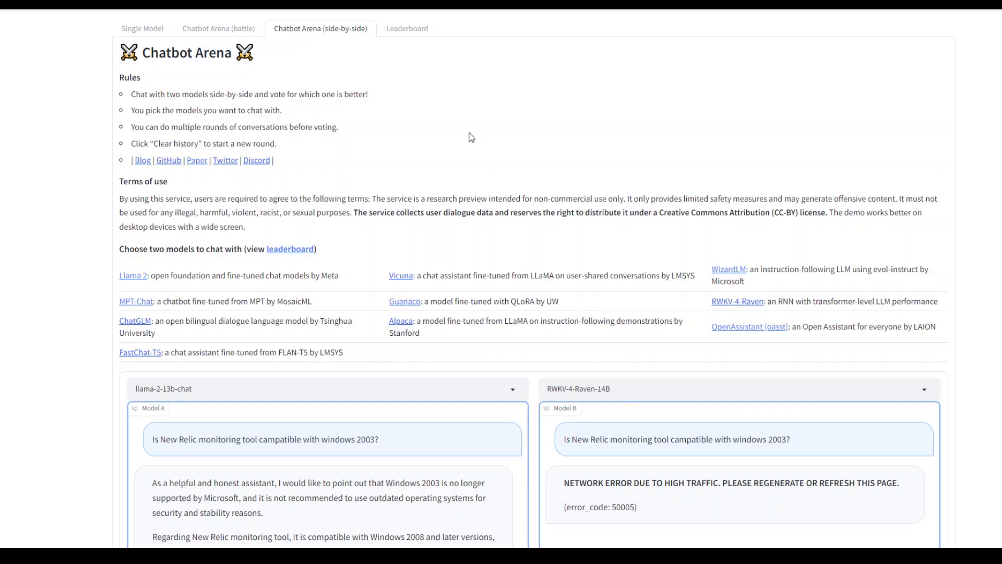
# Step: Open the Leaderboard and scroll through the Arena Elo, MT-bench and MMLU rankings
pyautogui.click(399, 31)
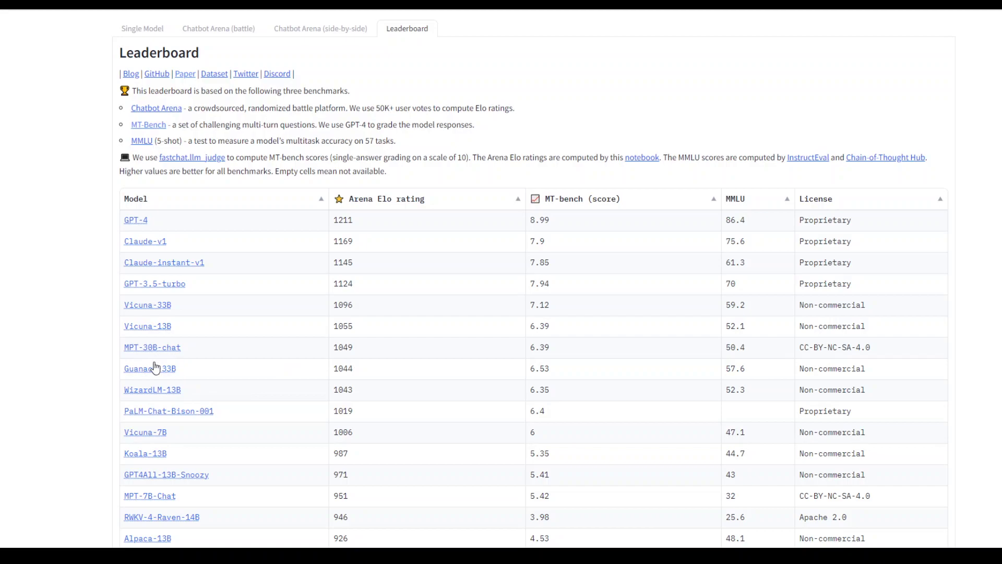
pyautogui.scroll(-2, 230, 366)
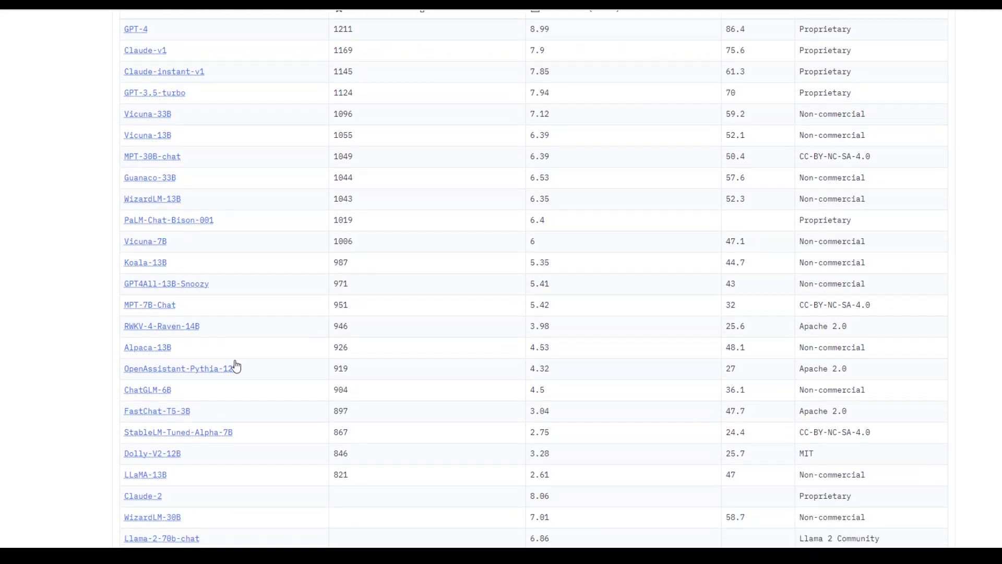
pyautogui.scroll(-2, 236, 366)
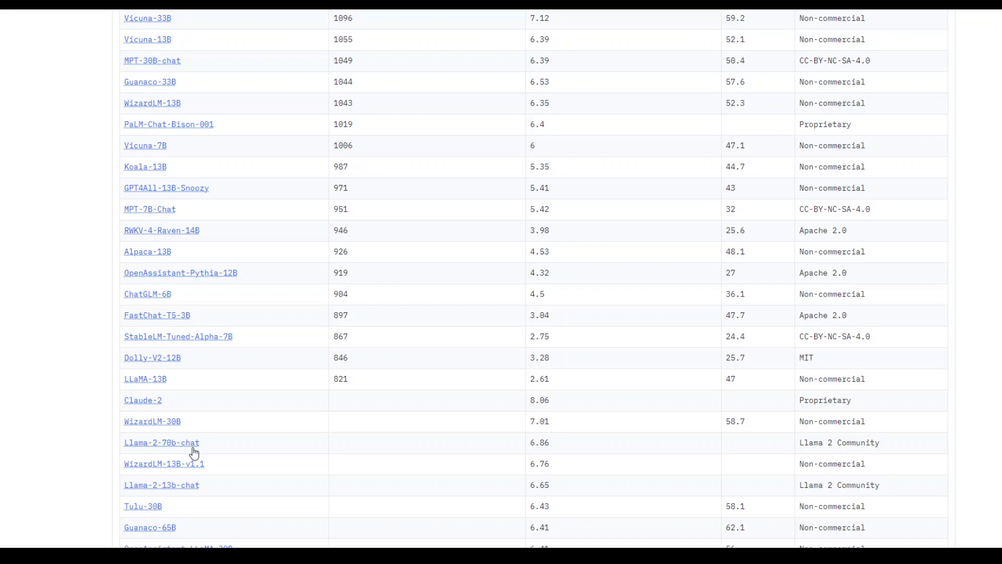
pyautogui.scroll(5, 253, 457)
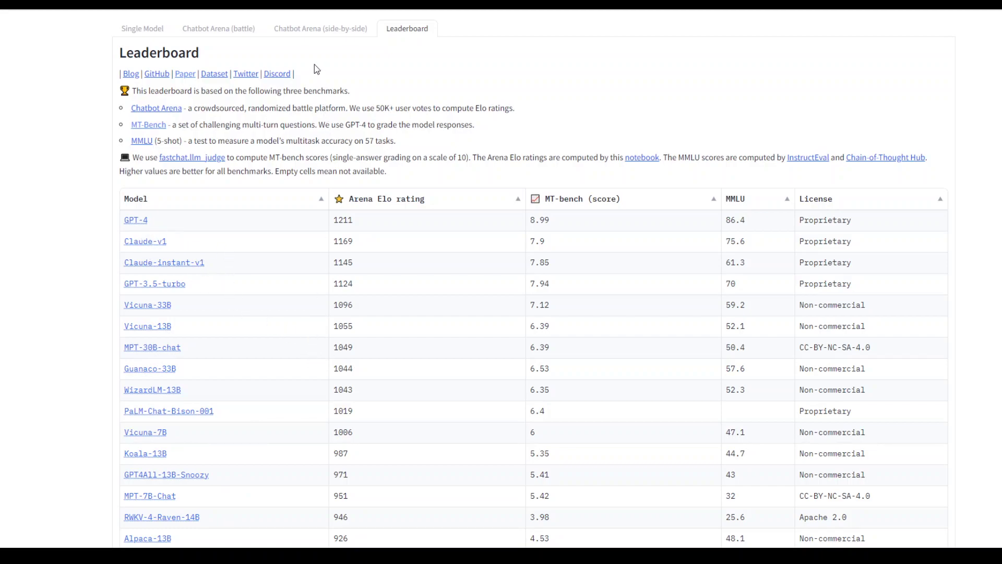
# Step: In the Single Model tab, pick RWKV-4-Raven-14B from the model dropdown, then return to the arena tabs
pyautogui.click(130, 34)
pyautogui.scroll(-3, 330, 457)
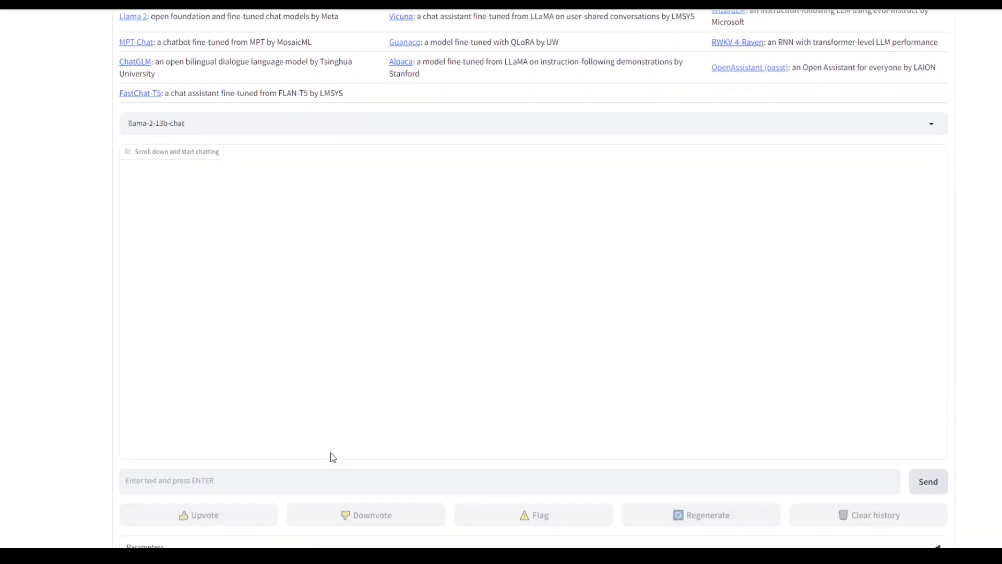
pyautogui.scroll(4, 366, 433)
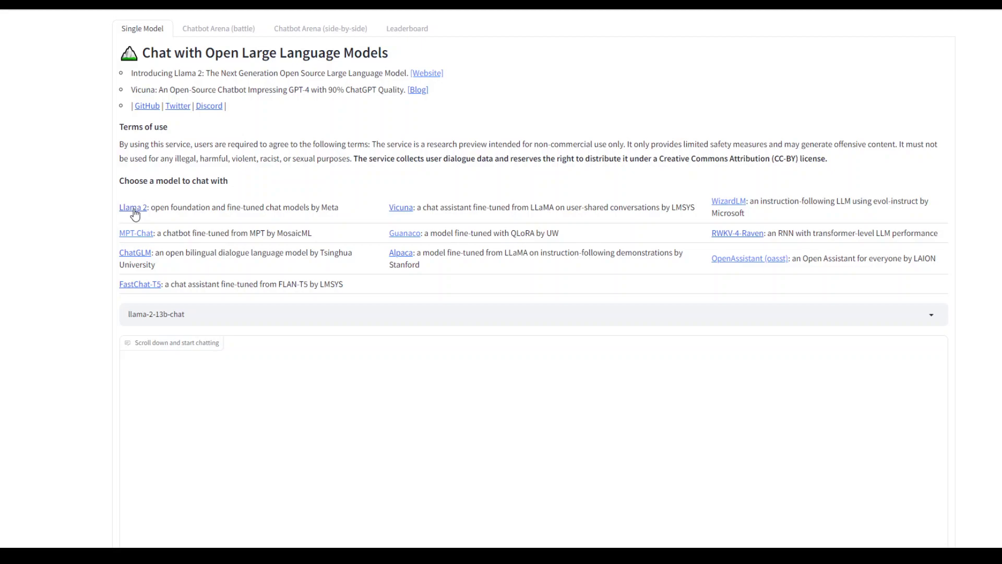
pyautogui.scroll(-1, 378, 370)
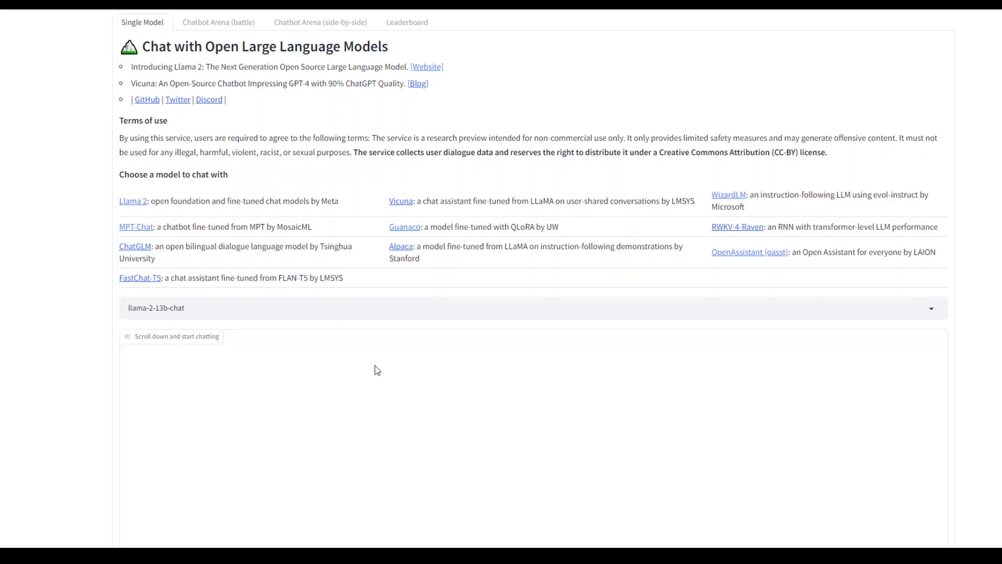
pyautogui.scroll(-3, 378, 370)
pyautogui.click(595, 124)
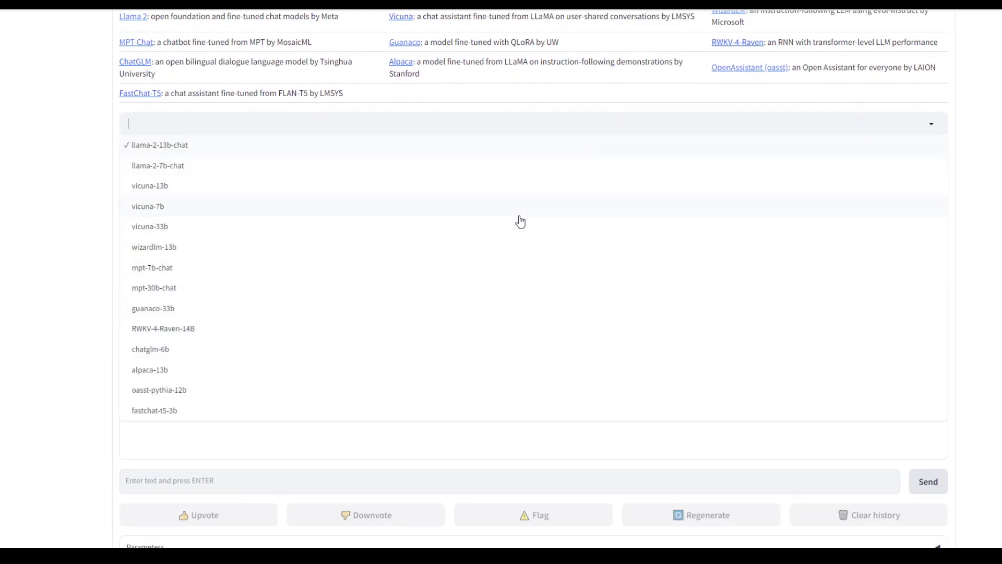
pyautogui.click(508, 328)
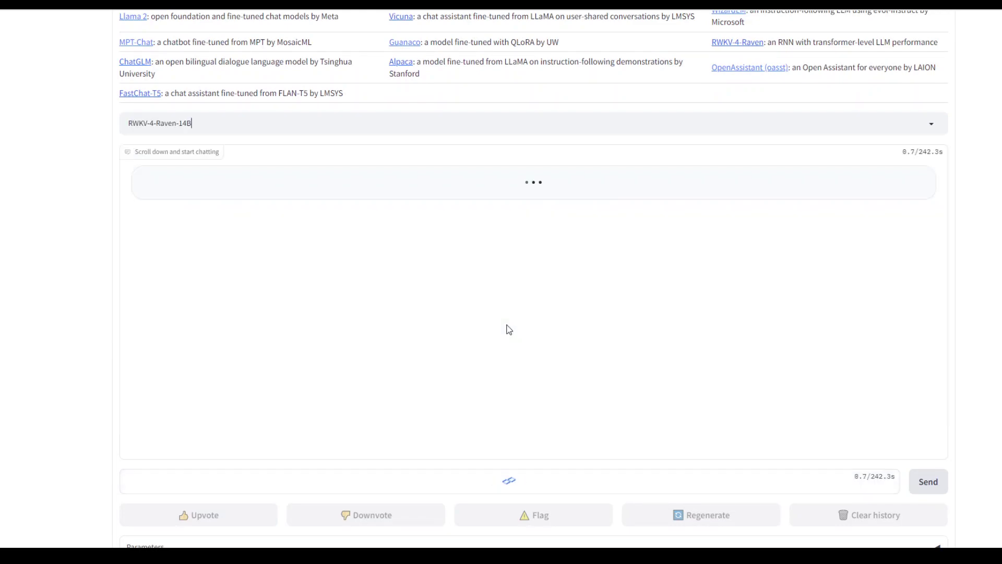
pyautogui.scroll(-2, 567, 321)
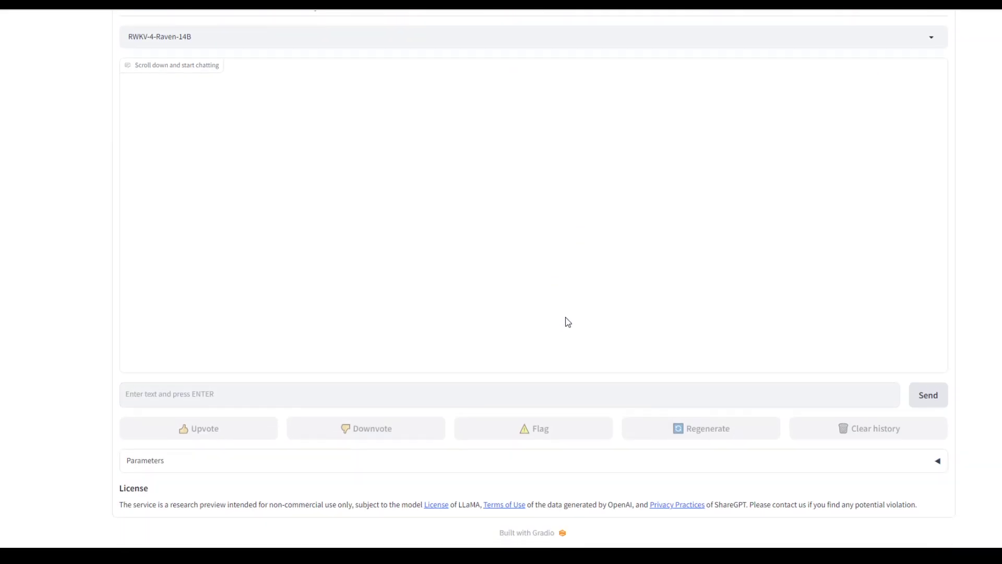
pyautogui.scroll(5, 570, 313)
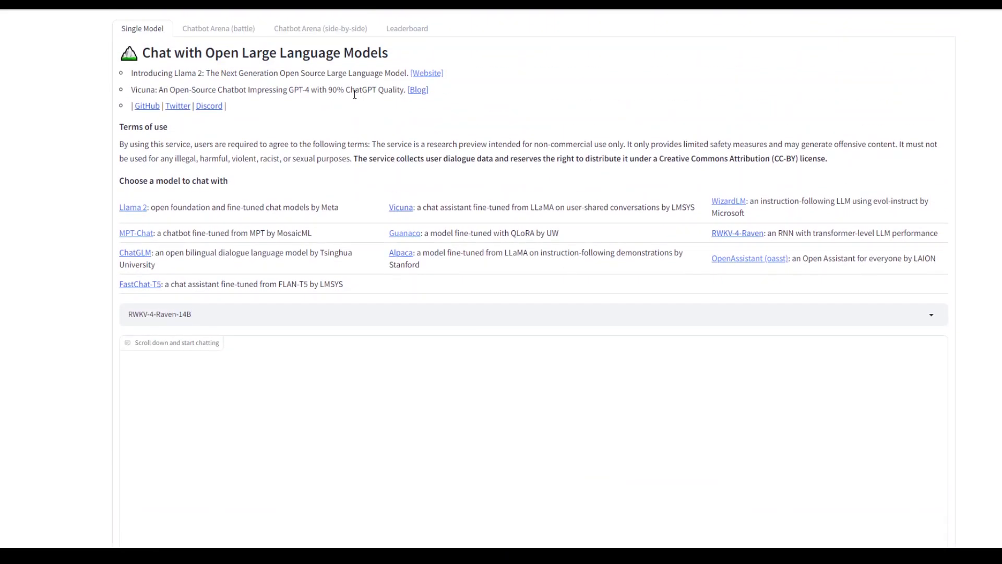
pyautogui.click(226, 30)
# Step: On the side-by-side tab, vote 'A is better' for llama-2-13b-chat over RWKV-4-Raven-14B
pyautogui.click(315, 30)
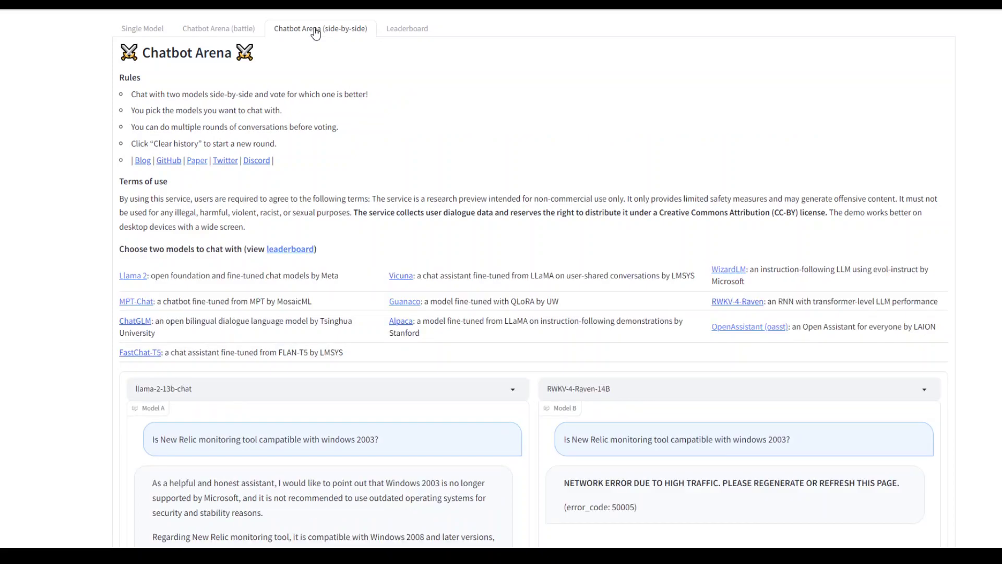
pyautogui.scroll(-5, 224, 386)
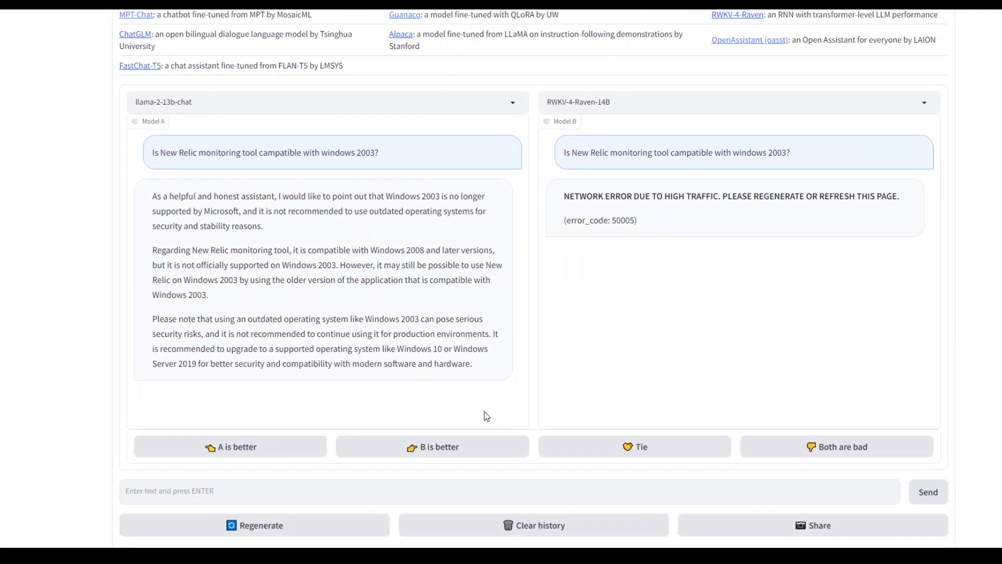
pyautogui.click(236, 452)
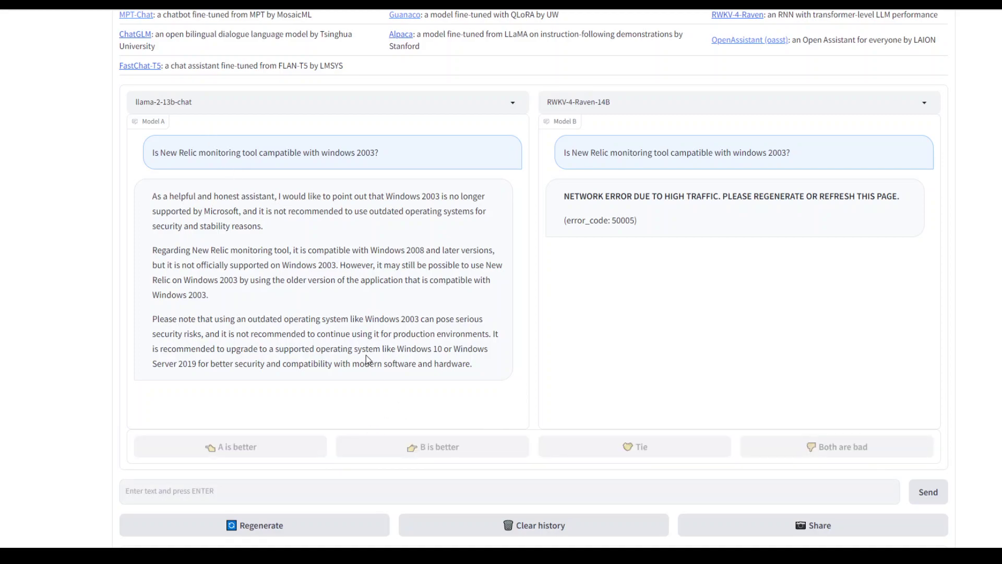
pyautogui.scroll(-2, 368, 360)
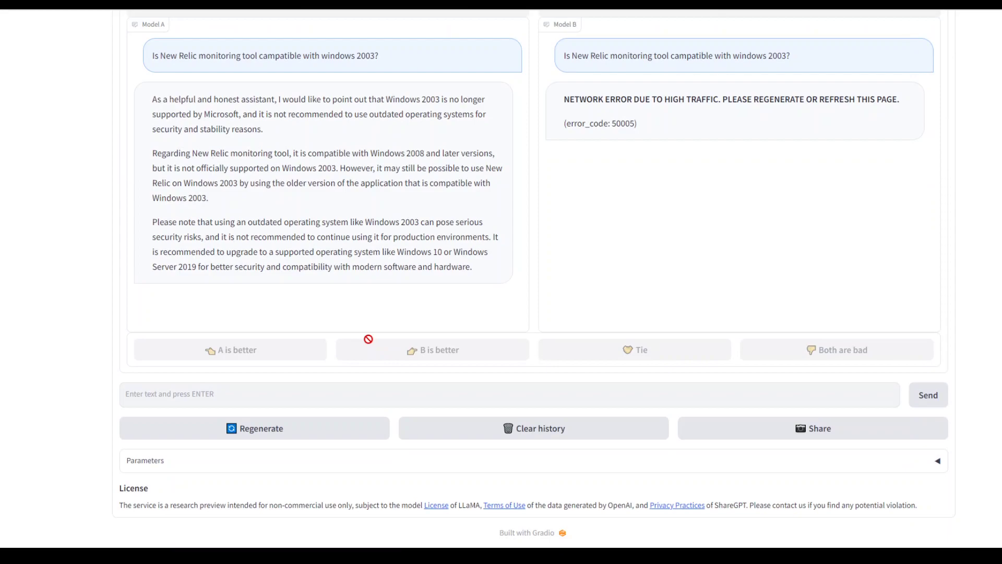
pyautogui.scroll(8, 402, 361)
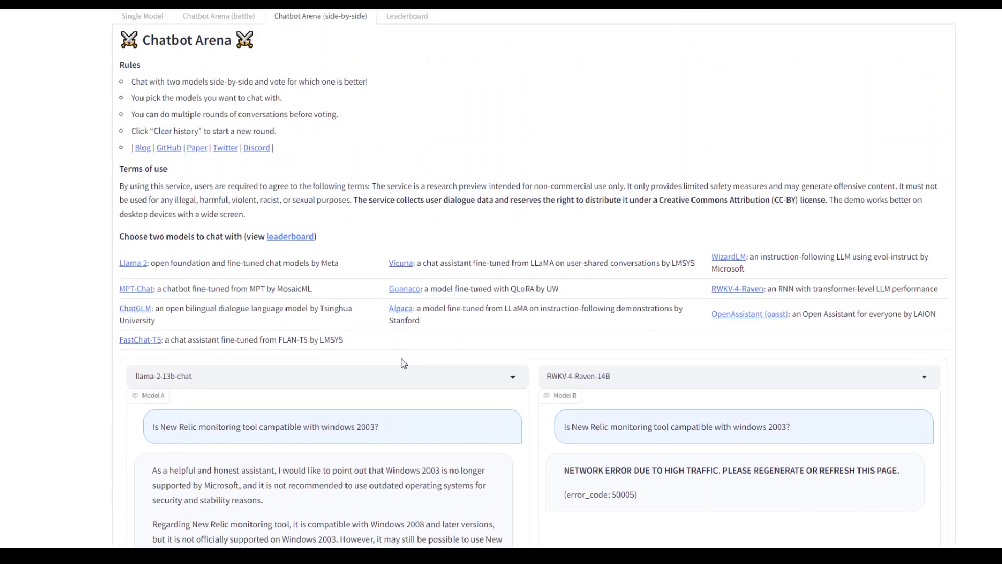